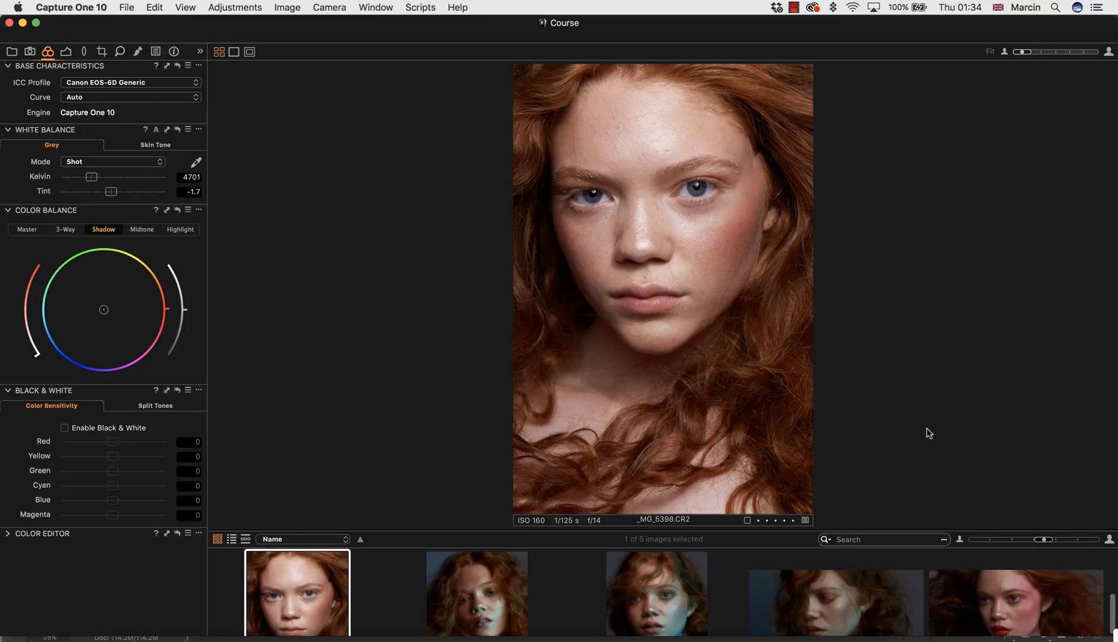
Switch to Adobe Bridge, open _MG_5398.CR2 in Camera Raw, and reset it to the Camera Raw defaults.
left_click(785, 639)
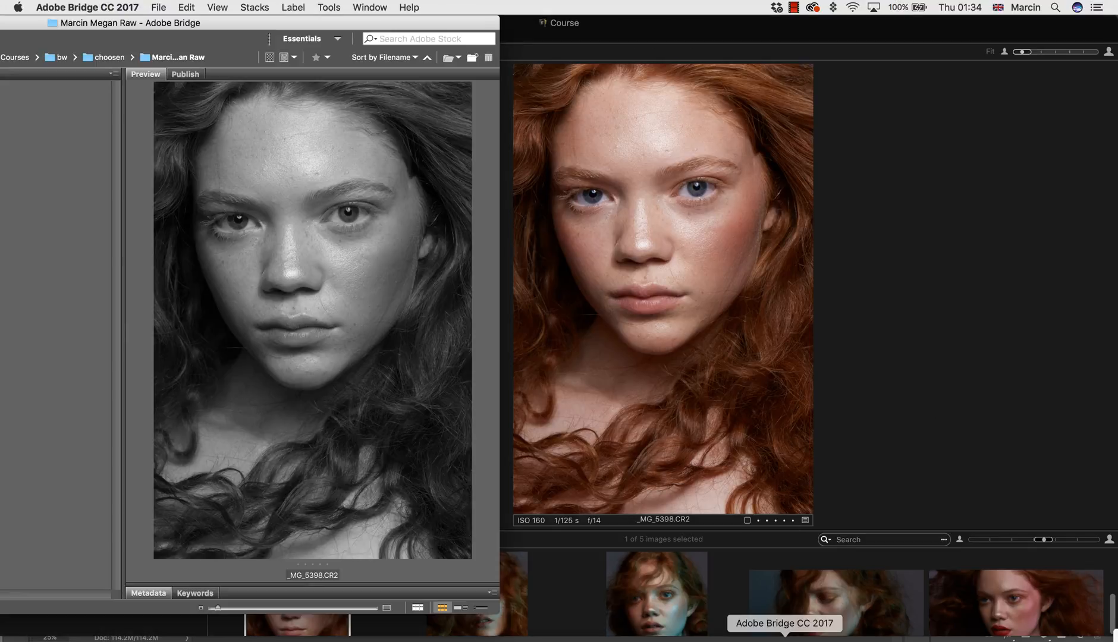
left_click_drag(219, 31, 475, 79)
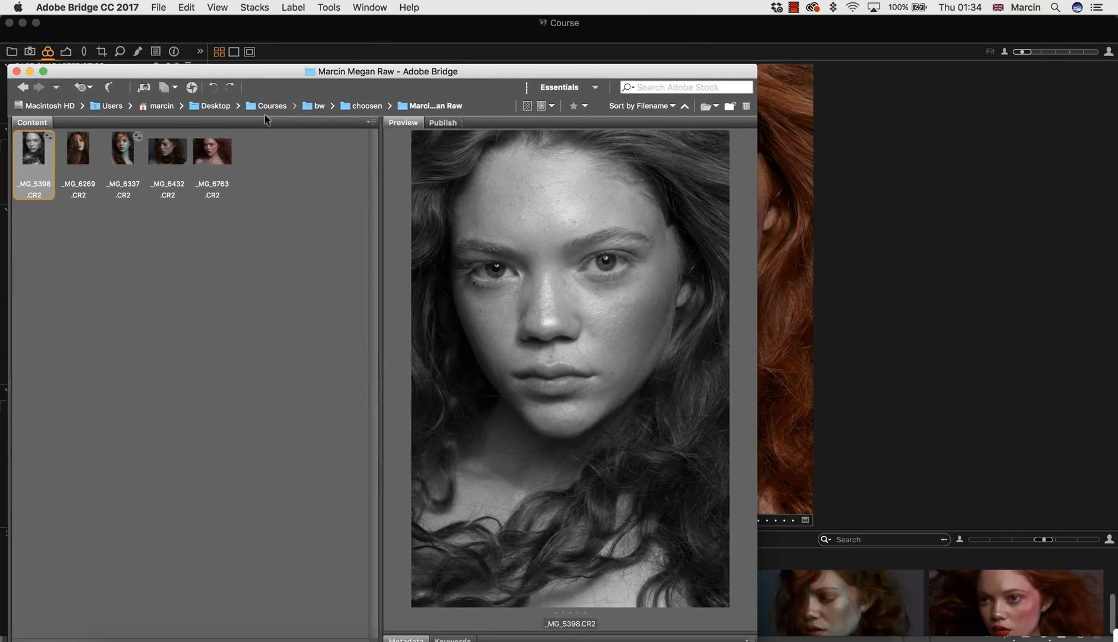
double_click(51, 156)
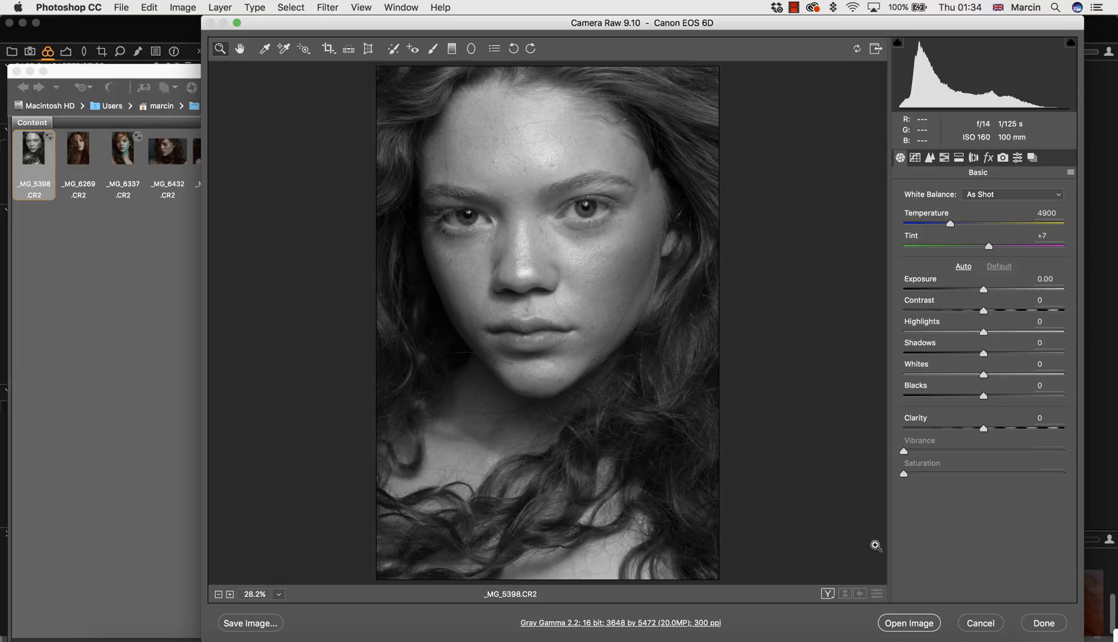
left_click(1070, 173)
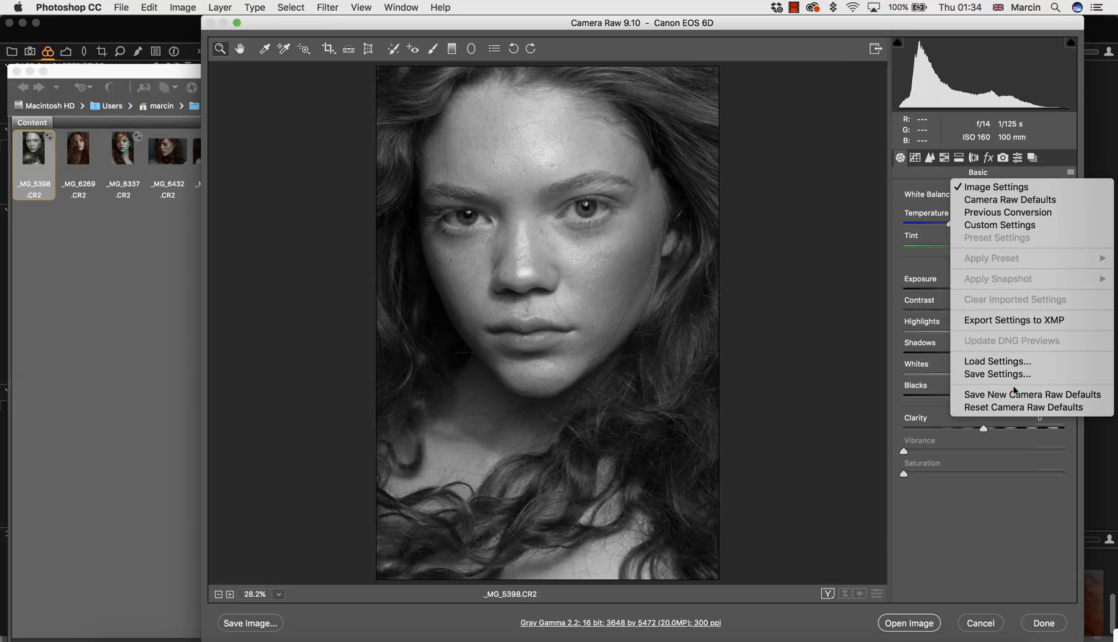
left_click(1023, 407)
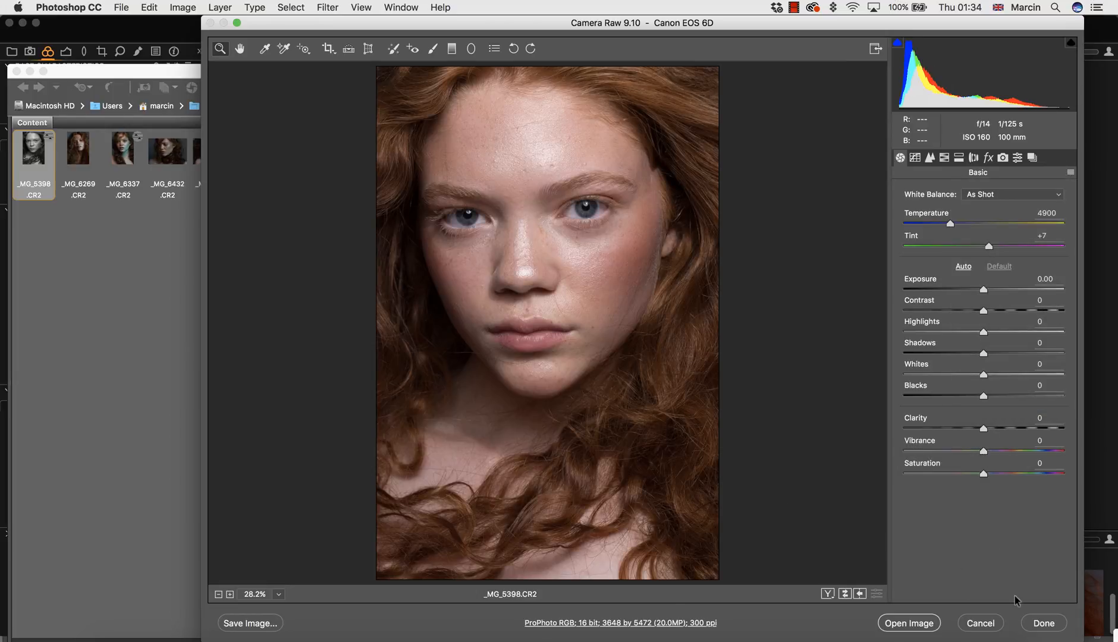
left_click(1043, 623)
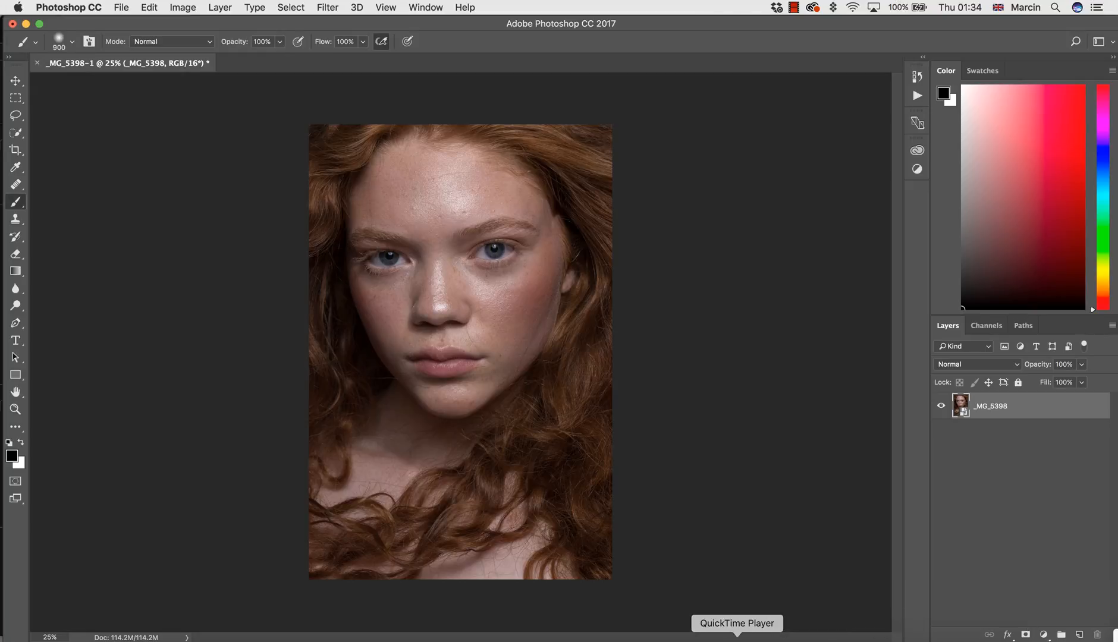
Place the Bridge preview of _MG_5398.CR2 beside the Capture One version to compare their colour rendering.
left_click(784, 640)
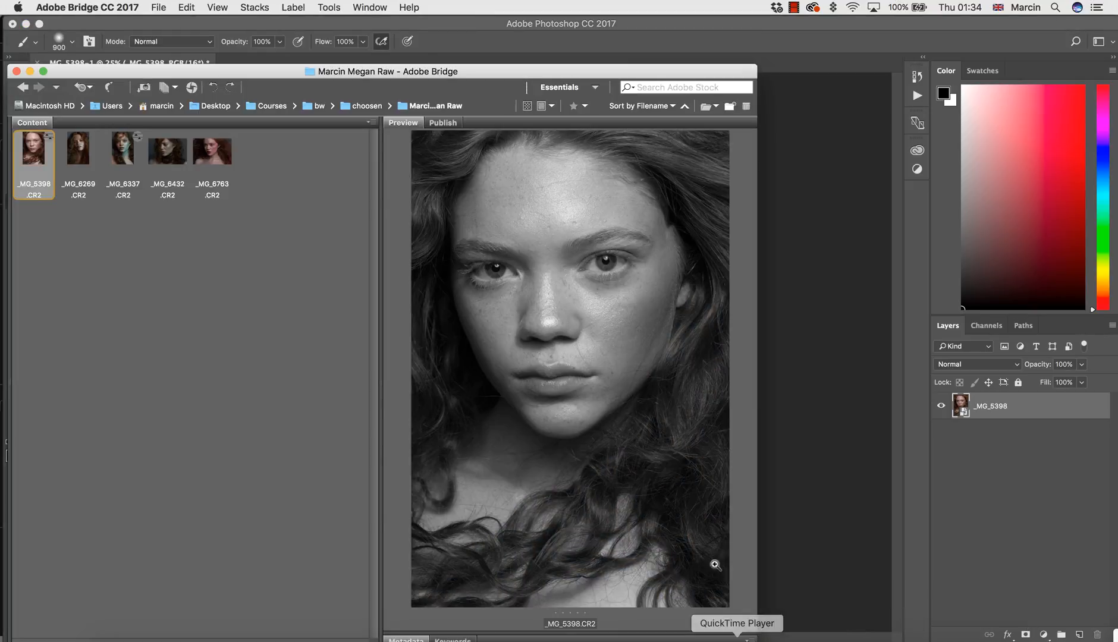
left_click_drag(758, 349, 720, 349)
left_click(878, 639)
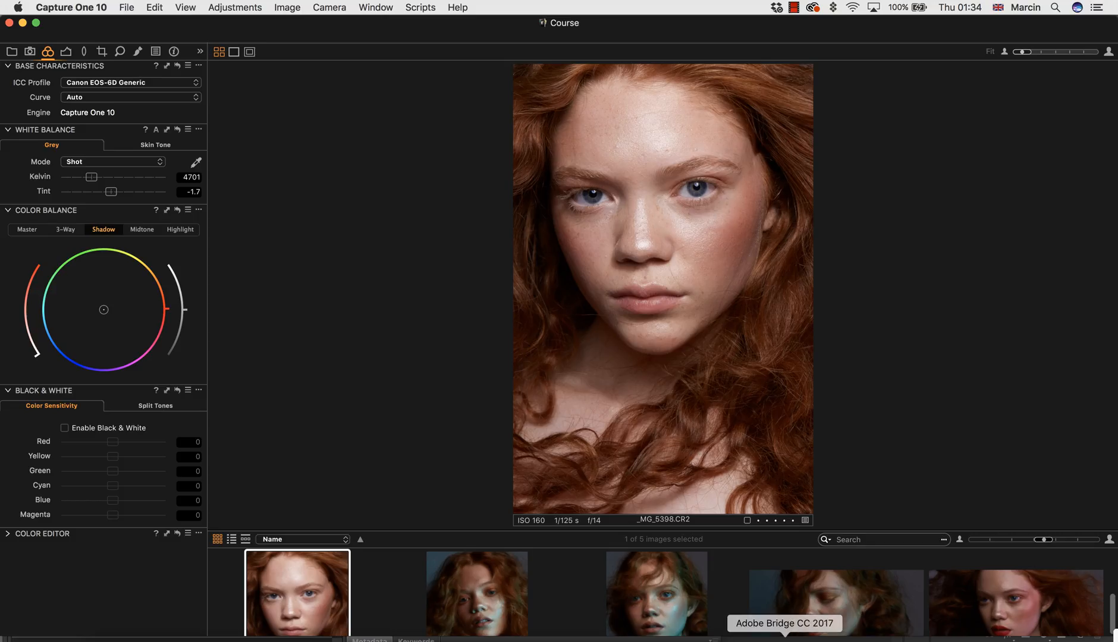
left_click(785, 640)
left_click_drag(464, 72, 220, 50)
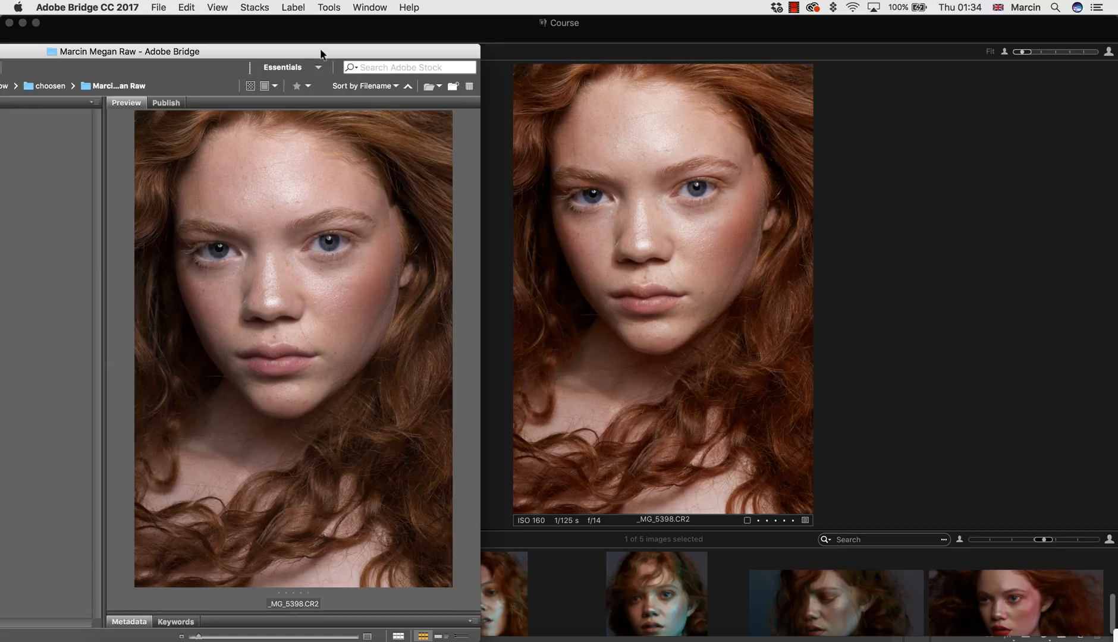
left_click_drag(321, 53, 350, 11)
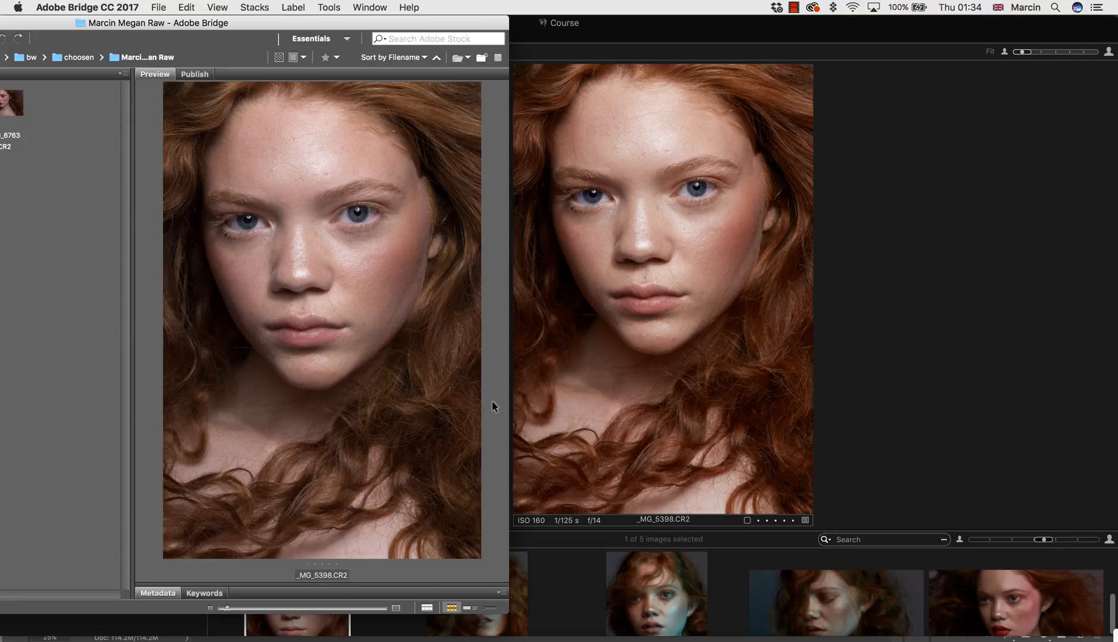
Inspect the skin on the cheek and around the mouth at 100% with the loupe in the Bridge preview.
left_click(419, 229)
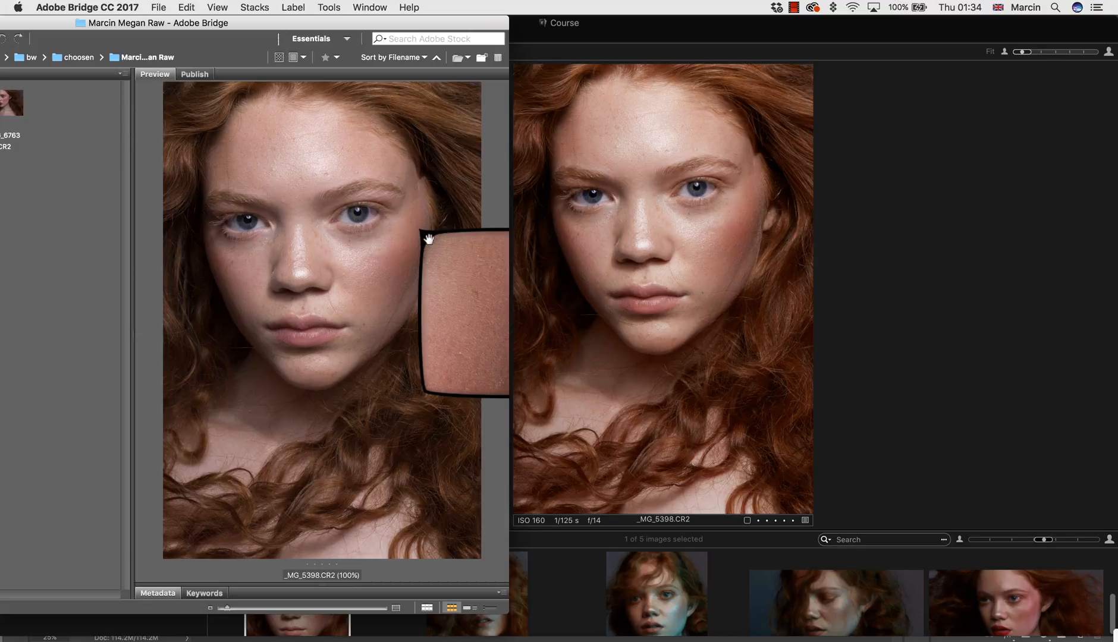
left_click_drag(429, 239, 274, 198)
left_click(431, 350)
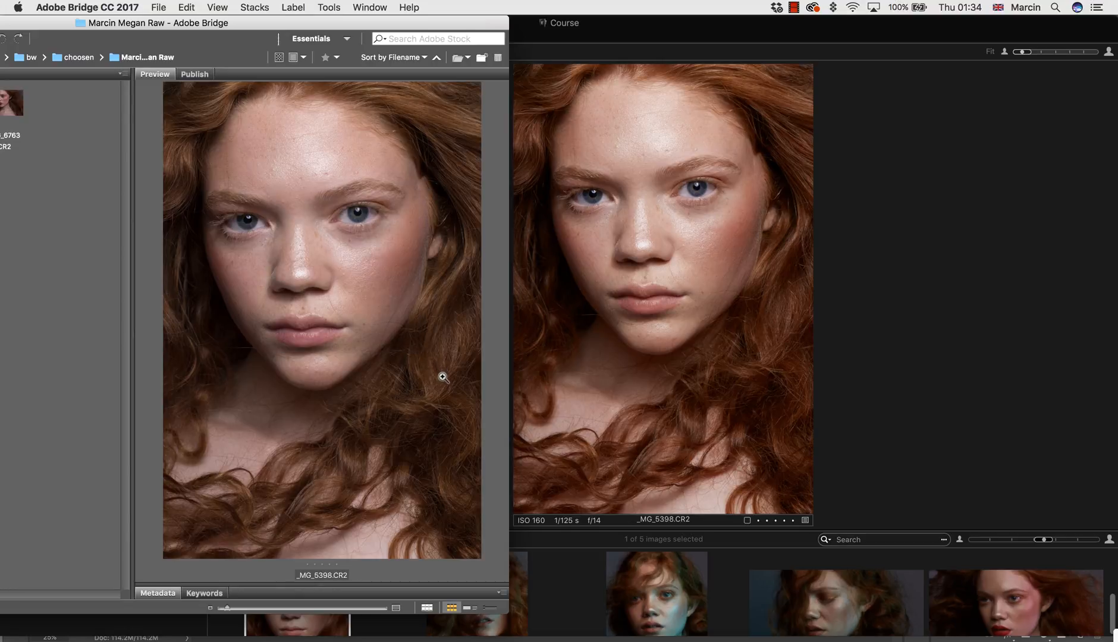
left_click(356, 331)
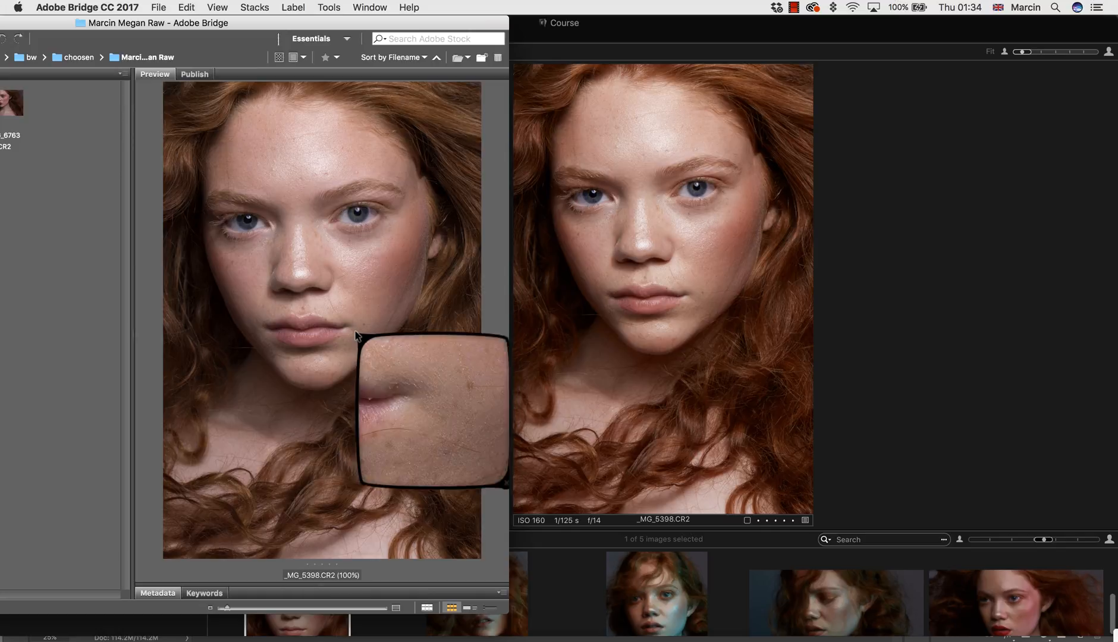
left_click(353, 331)
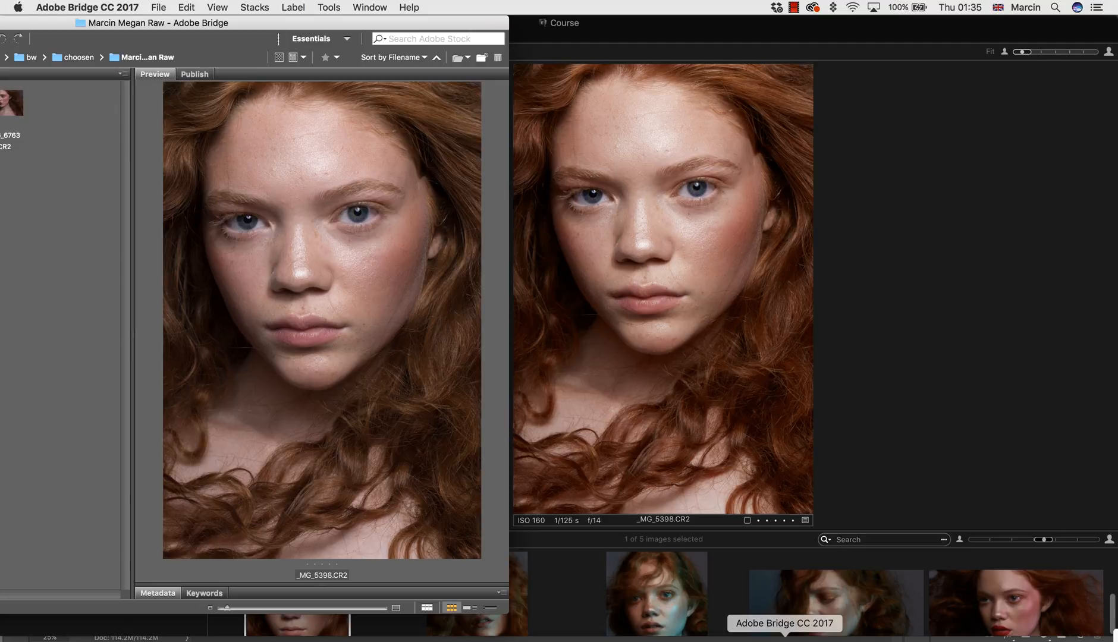
Reopen _MG_5398.CR2 in Camera Raw and convert it to grayscale.
left_click_drag(337, 22, 620, 93)
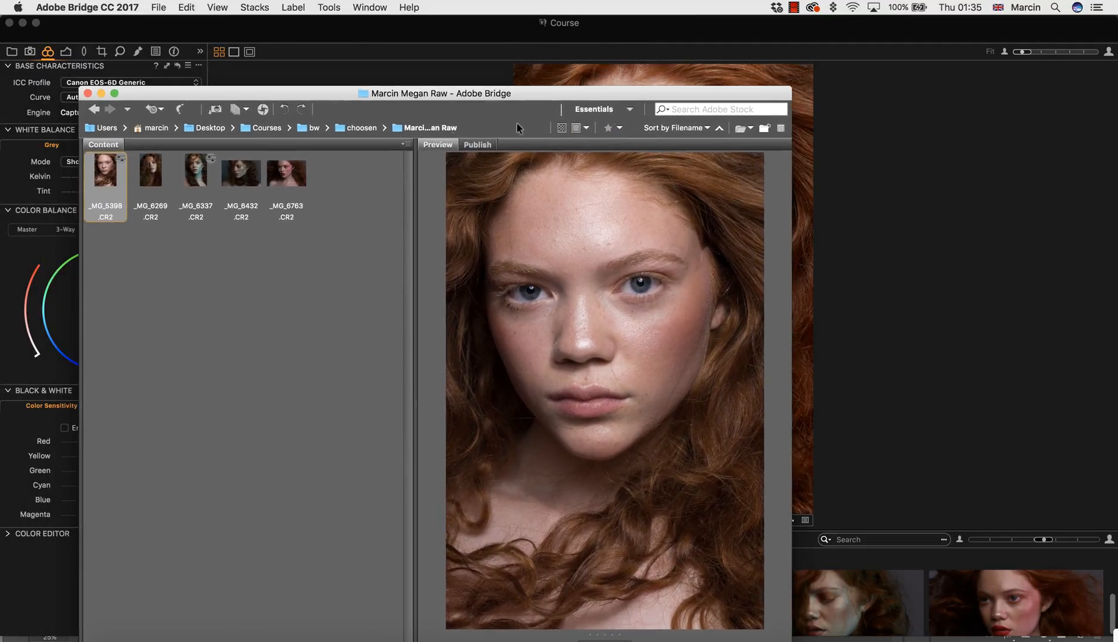
double_click(121, 178)
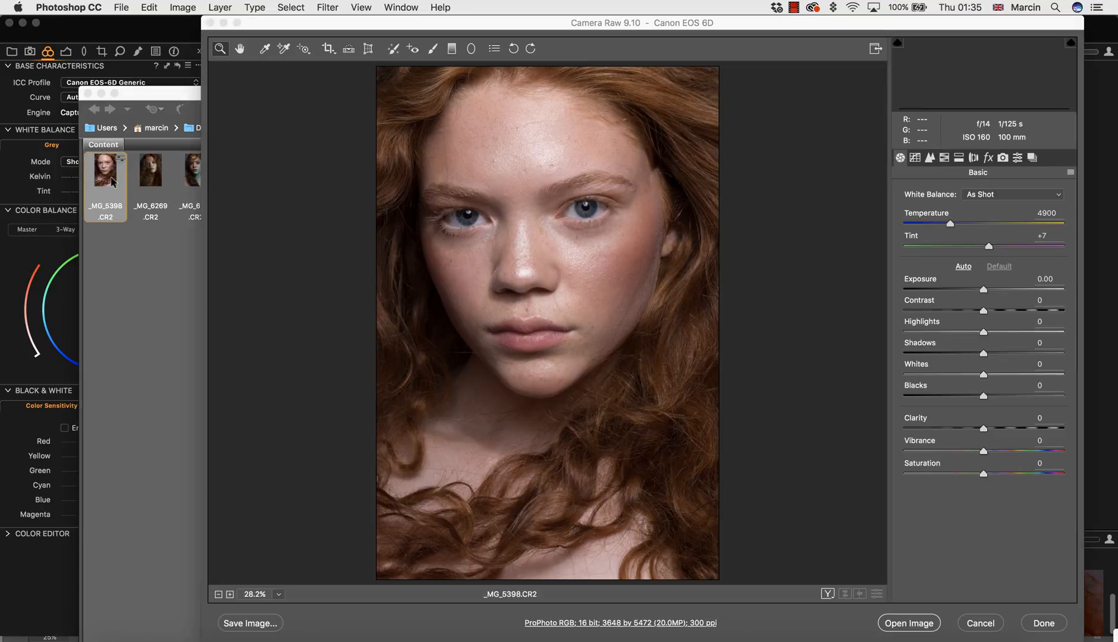
left_click(944, 156)
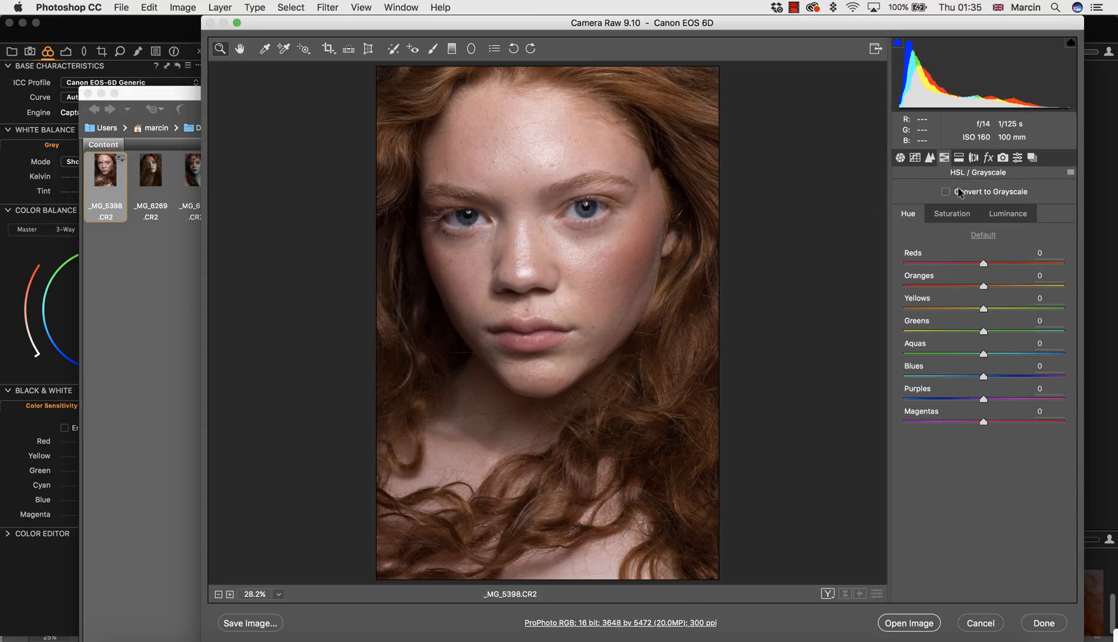
left_click(945, 191)
left_click(1042, 623)
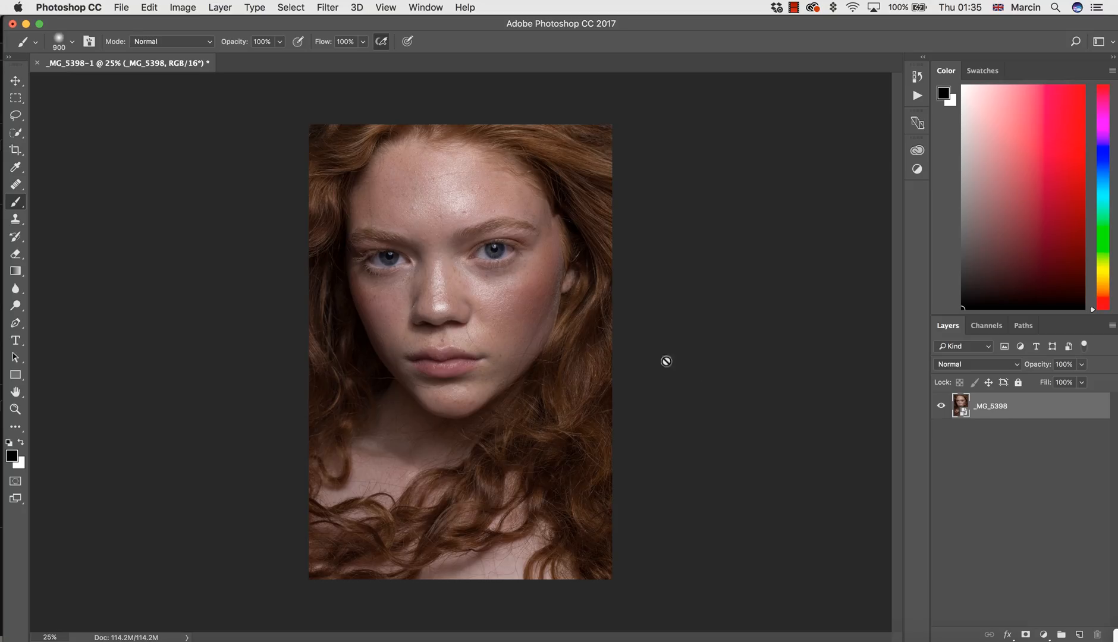
Check the grayscale preview in Bridge, then switch to Capture One and enable Black & White for the same photo.
left_click(781, 638)
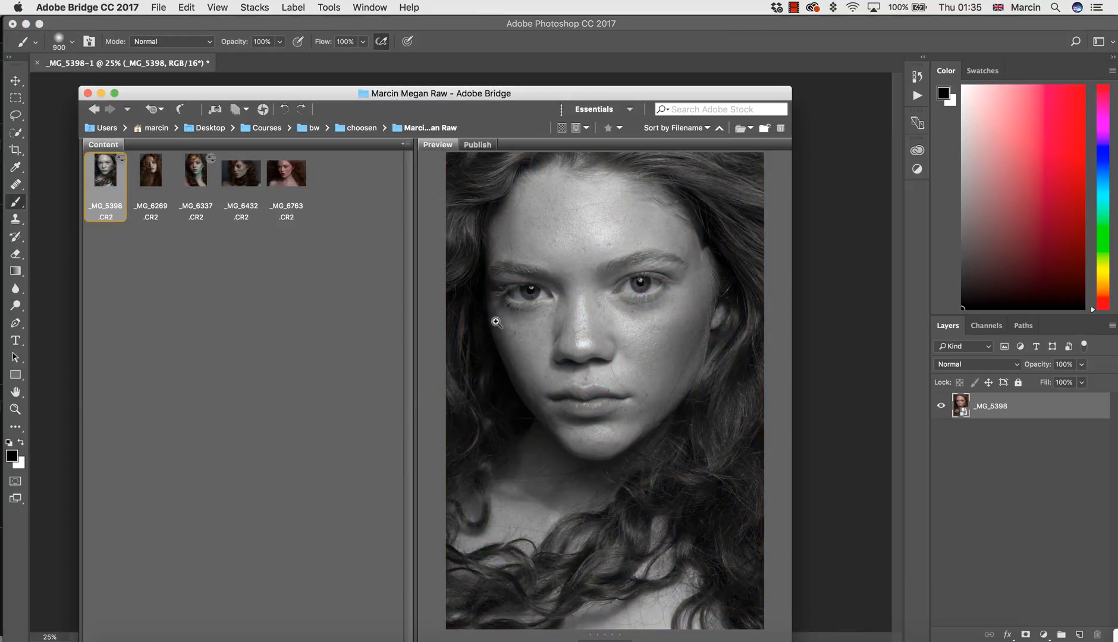
left_click(880, 639)
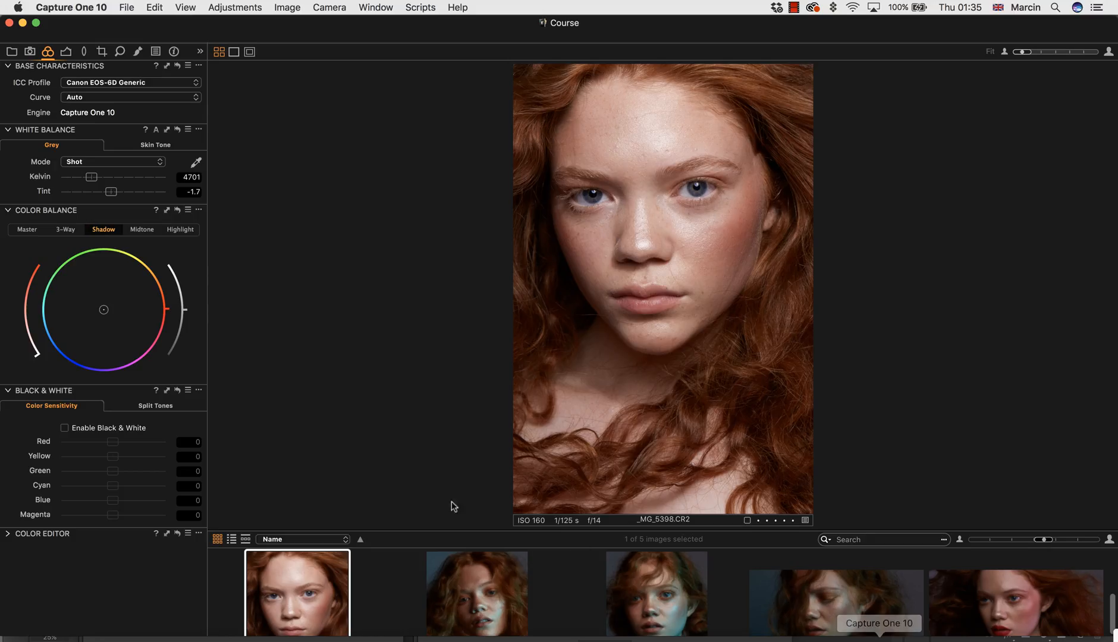
left_click(64, 428)
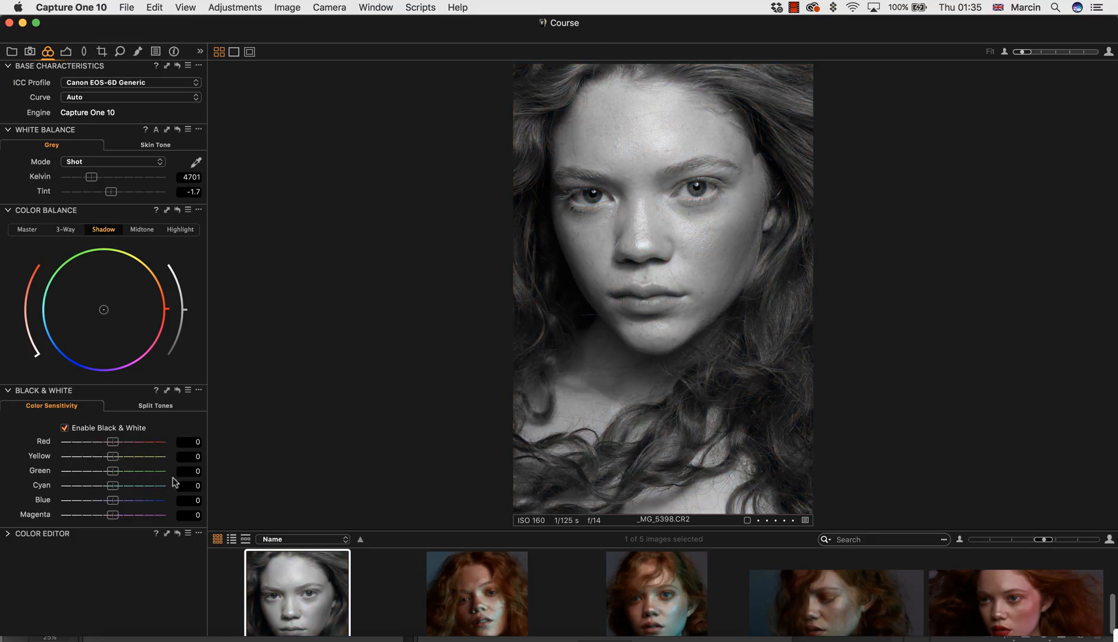
Place the Bridge preview beside the Capture One image to compare the two black-and-white conversions.
left_click(785, 640)
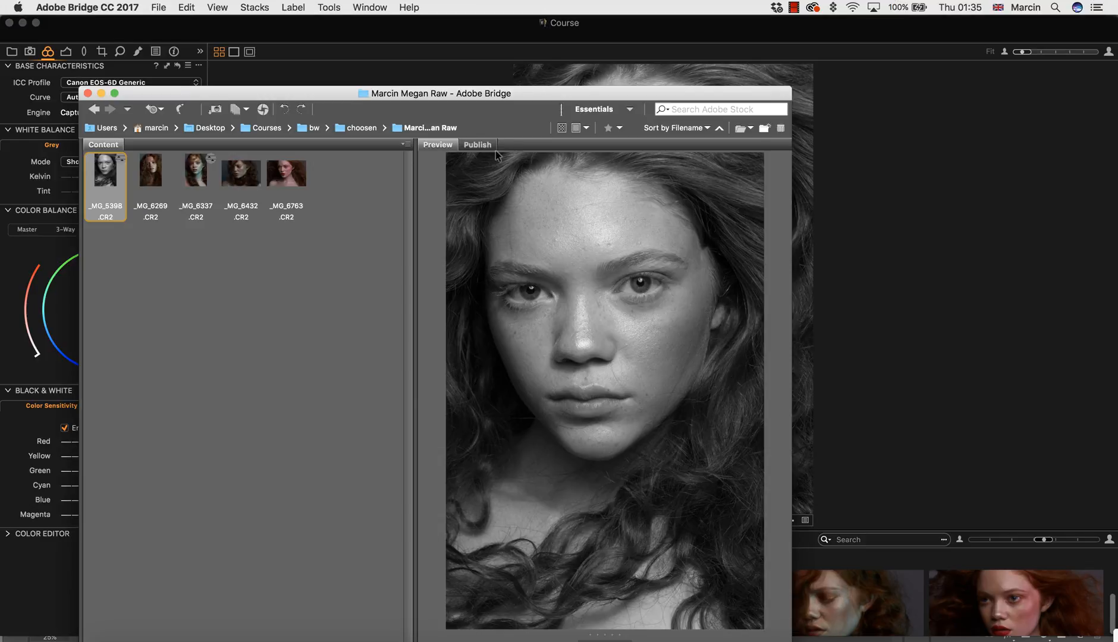
left_click_drag(514, 93, 259, 13)
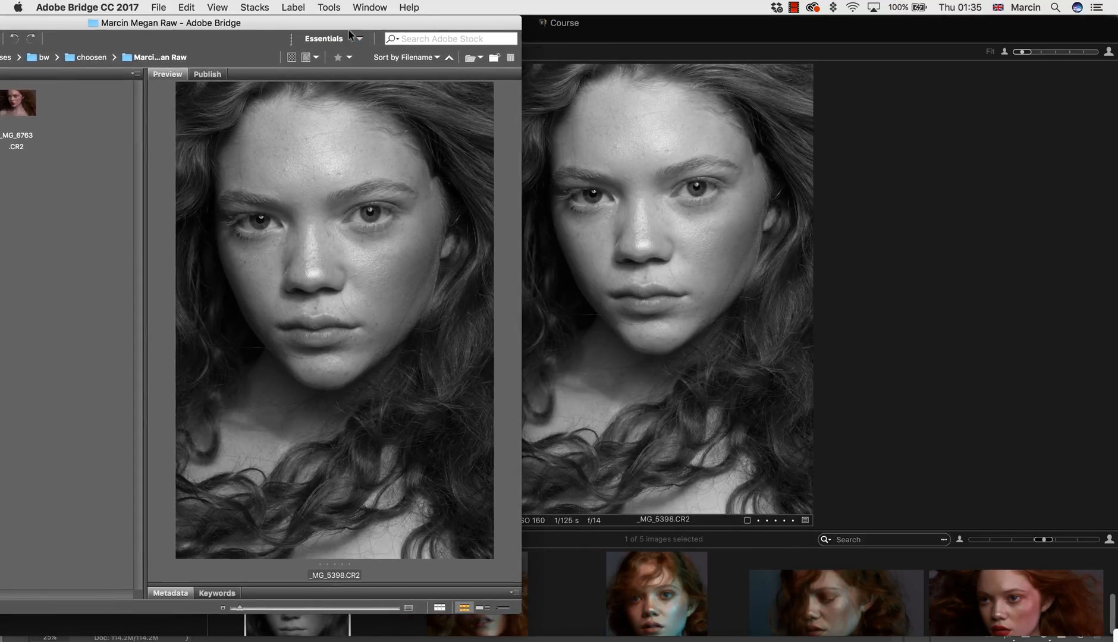
mouse_move(370, 26)
left_mouse_down()
mouse_move(348, 15)
mouse_move(361, 12)
left_mouse_up()
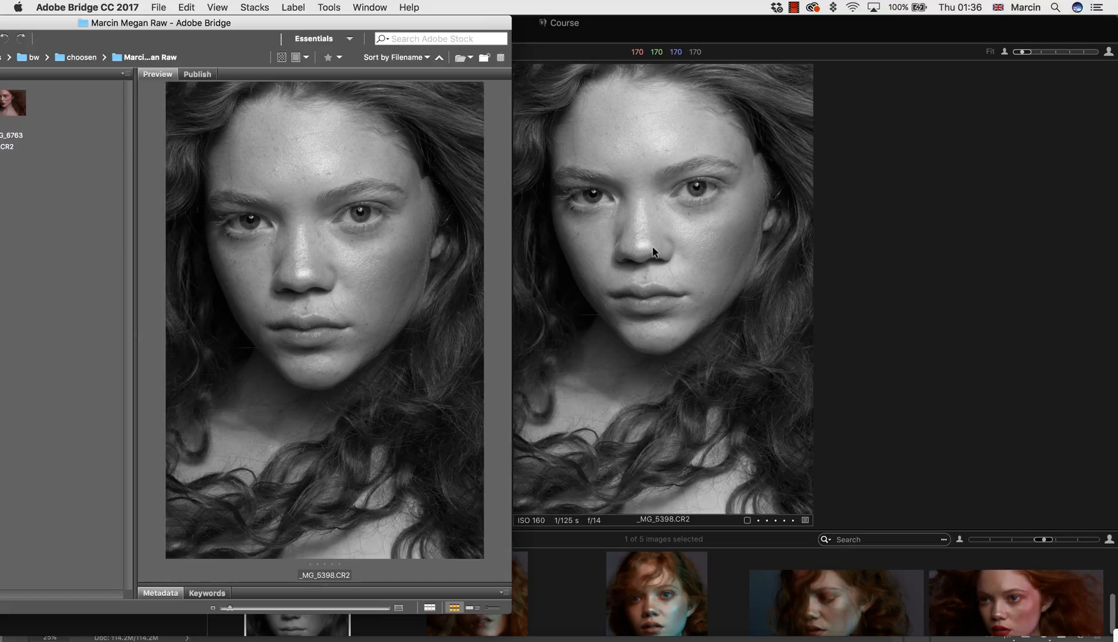
Dismiss the Bridge window and disable Black & White for the photo in Capture One.
left_click_drag(222, 24, 428, 53)
left_click(13, 51)
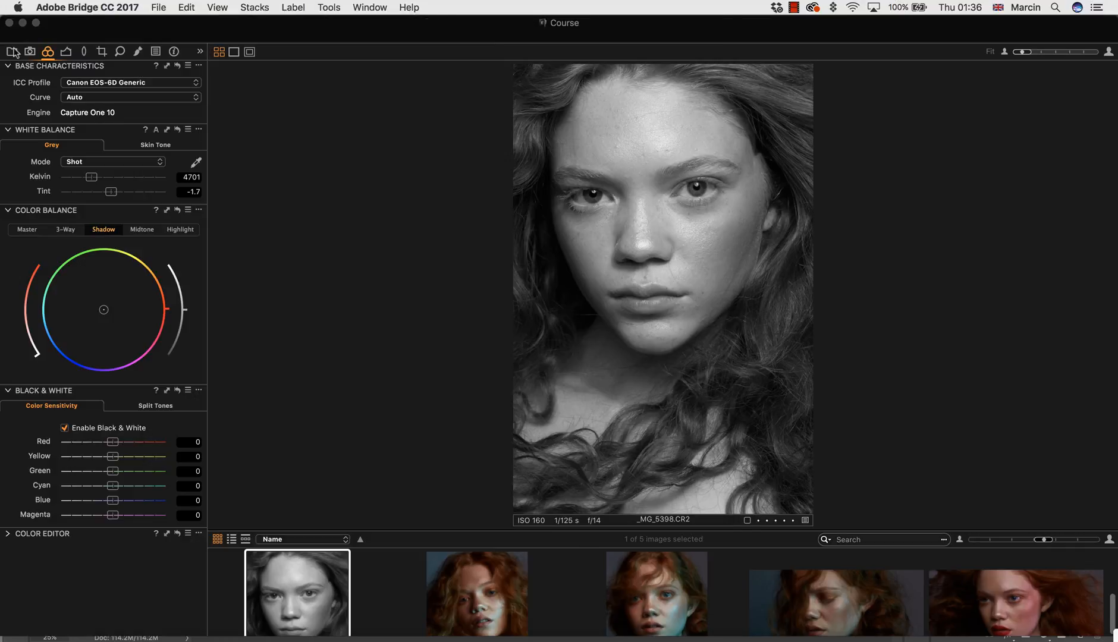
left_click(65, 427)
left_click(66, 427)
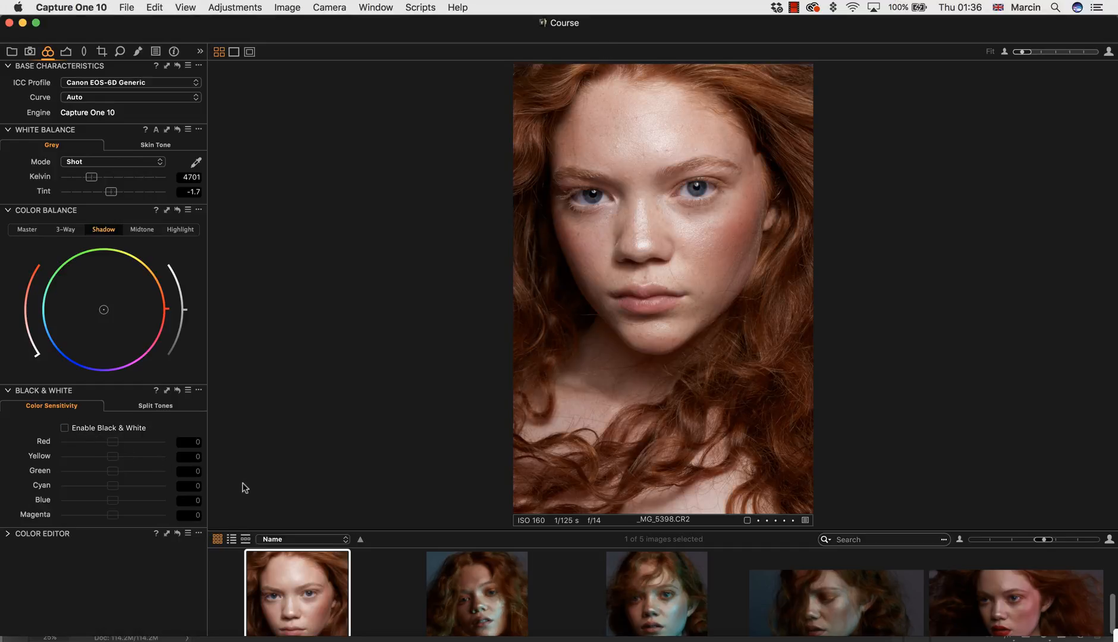
Collapse the Base Characteristics, White Balance, Color Balance, Black & White and Color Editor tools.
left_click(8, 210)
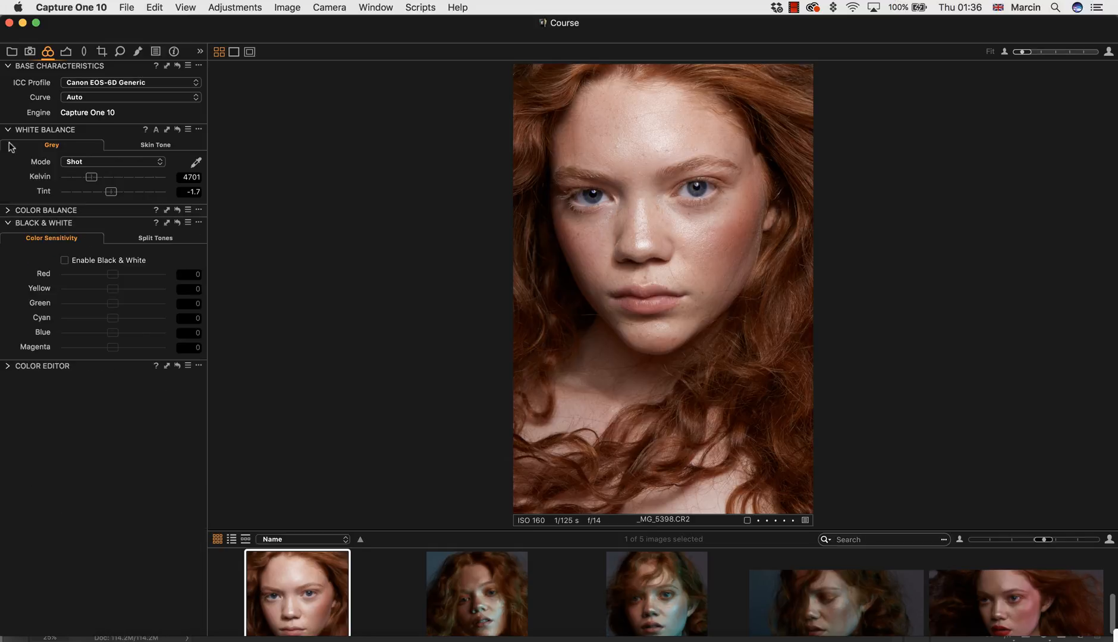
left_click(8, 129)
left_click(8, 66)
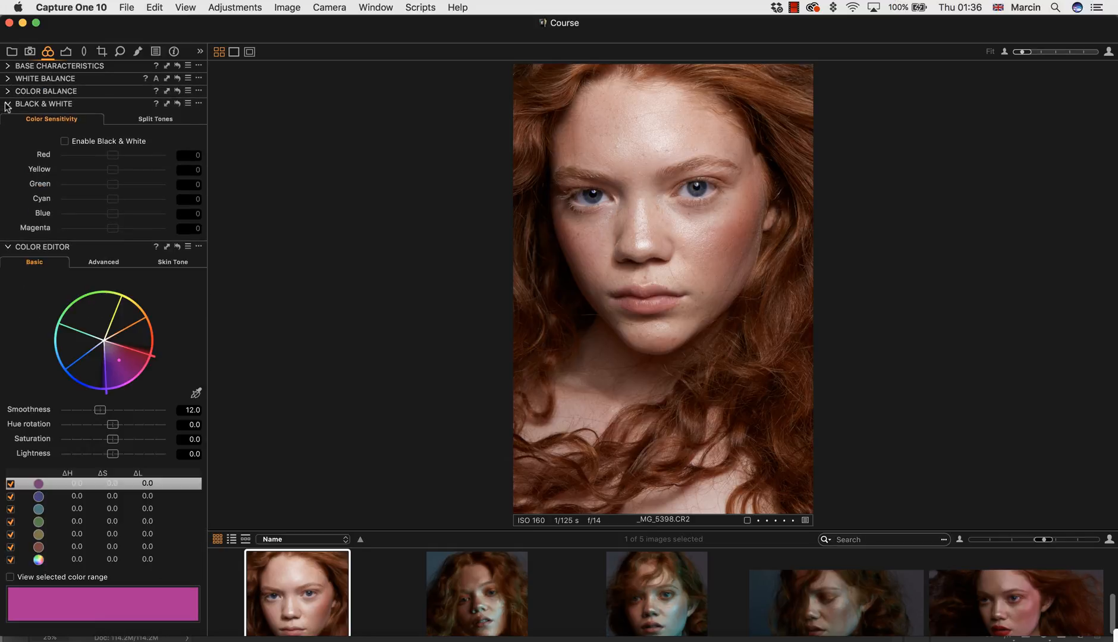
left_click(7, 104)
left_click(7, 117)
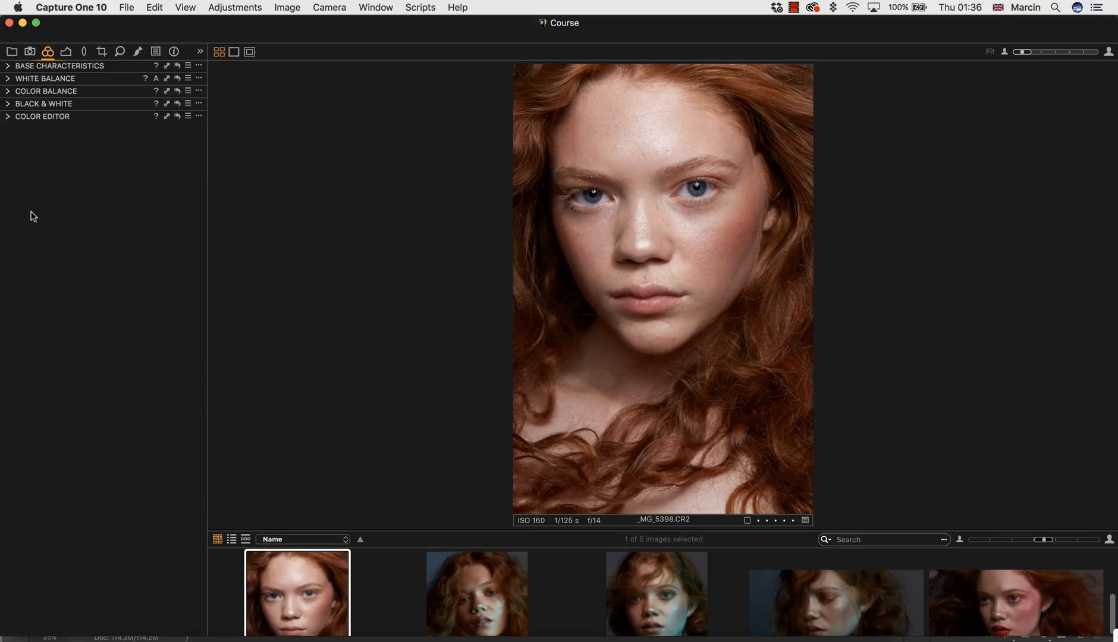
scroll(195, 308, "right", 3)
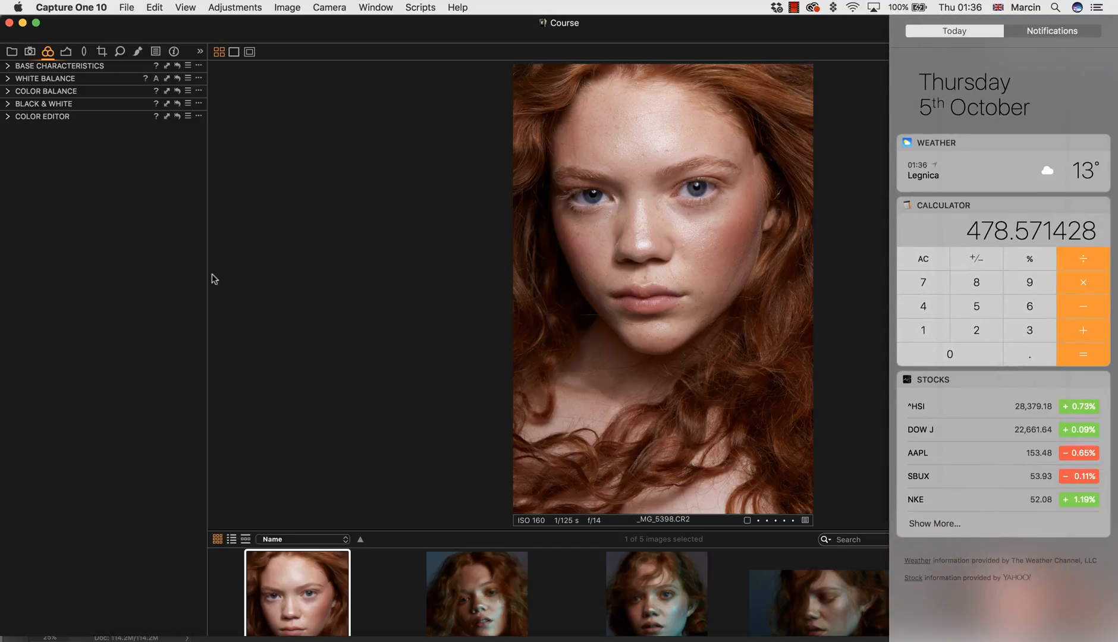
left_click(3, 121)
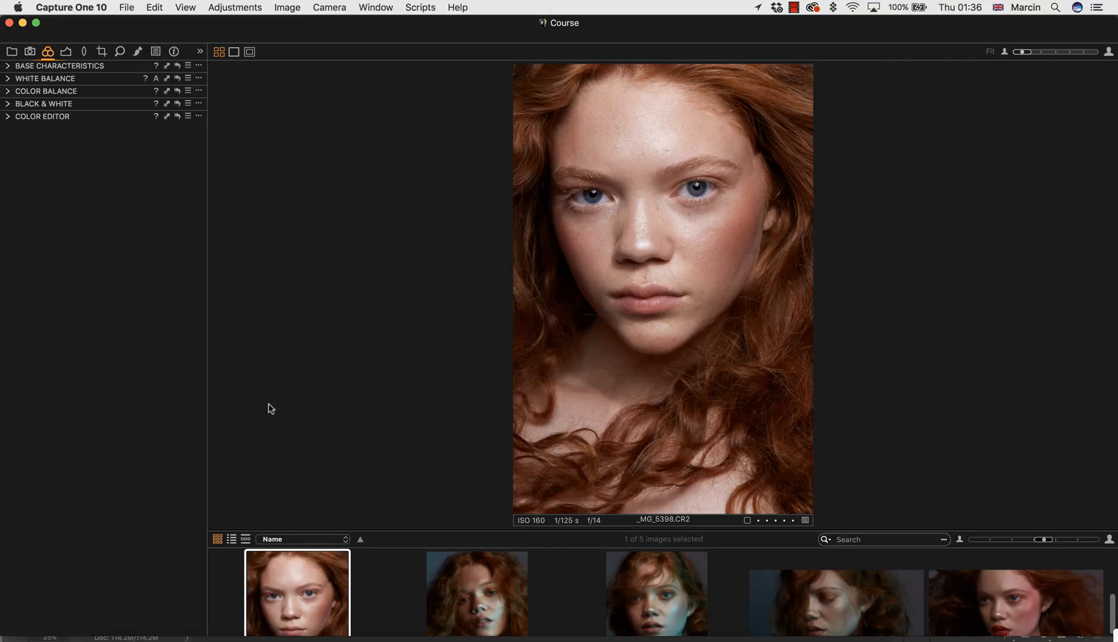